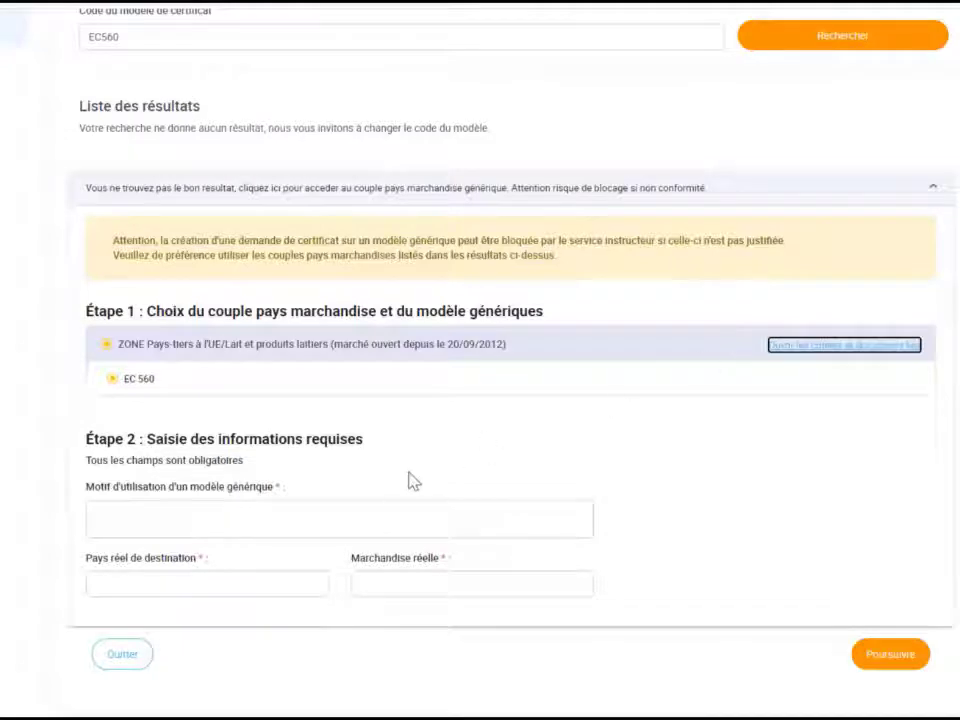
# Step: Choose the SIRET entry for DESSERTS REGAL CADET in the request's general information and save it
pyautogui.scroll(-3, 408, 481)
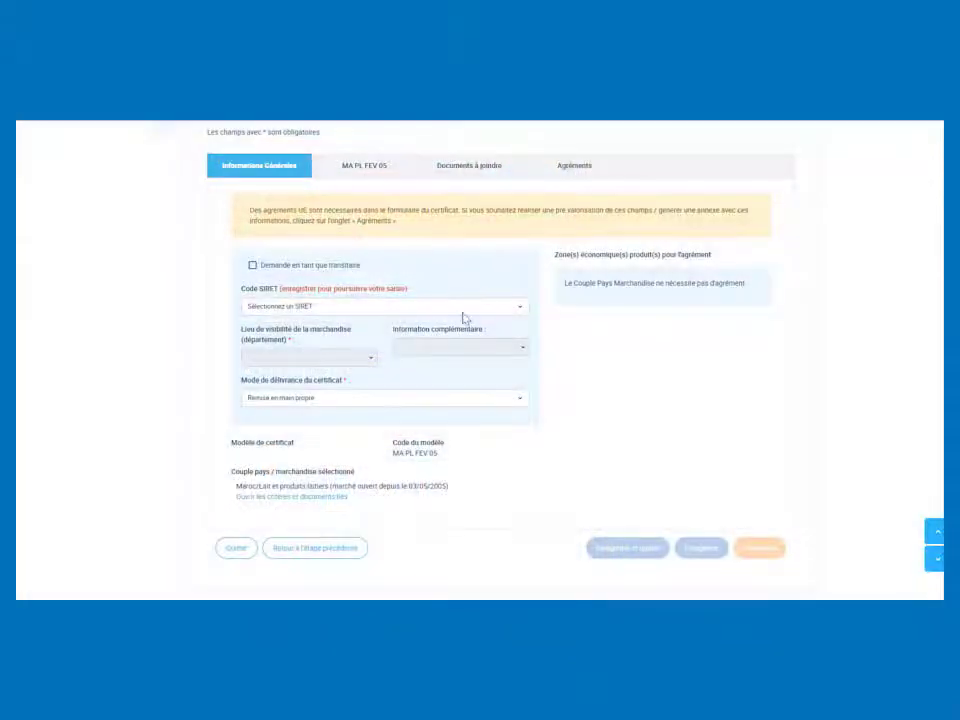
pyautogui.click(469, 311)
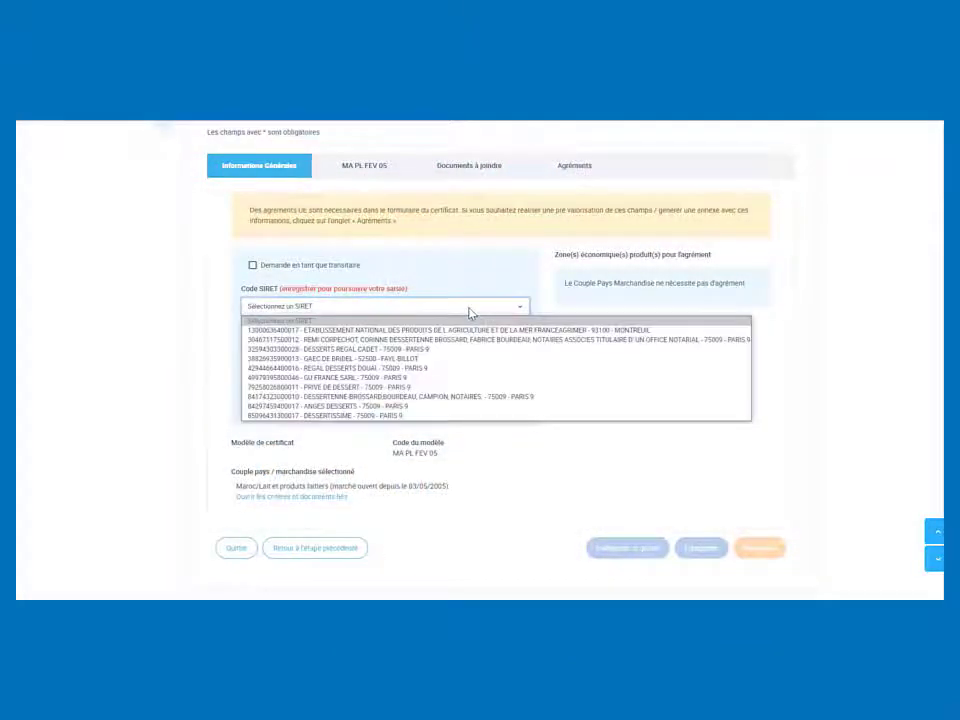
pyautogui.click(390, 349)
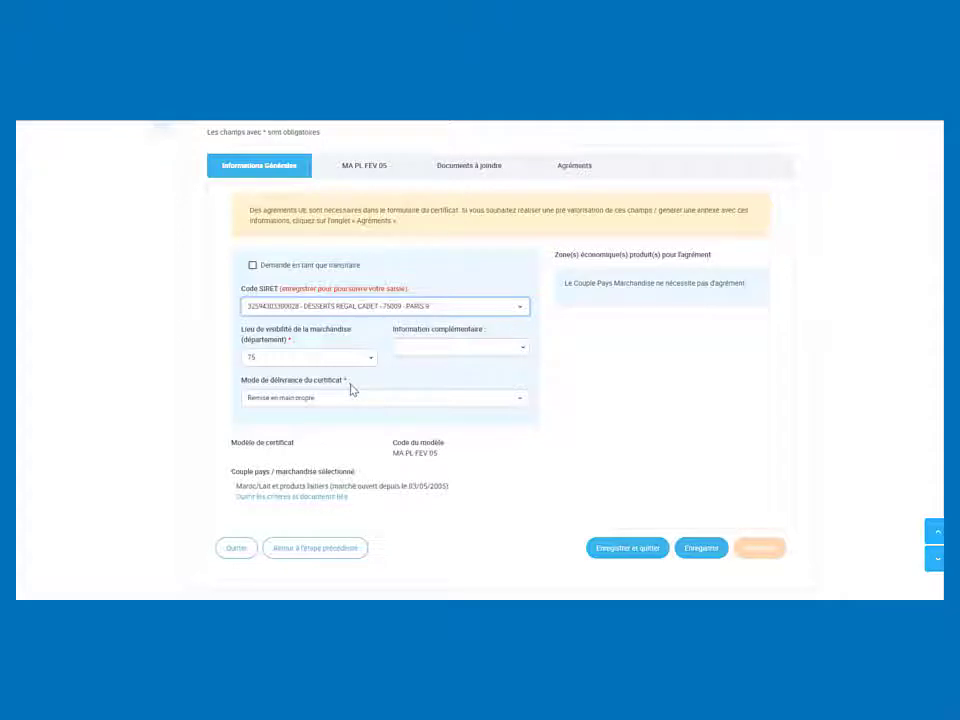
pyautogui.click(698, 556)
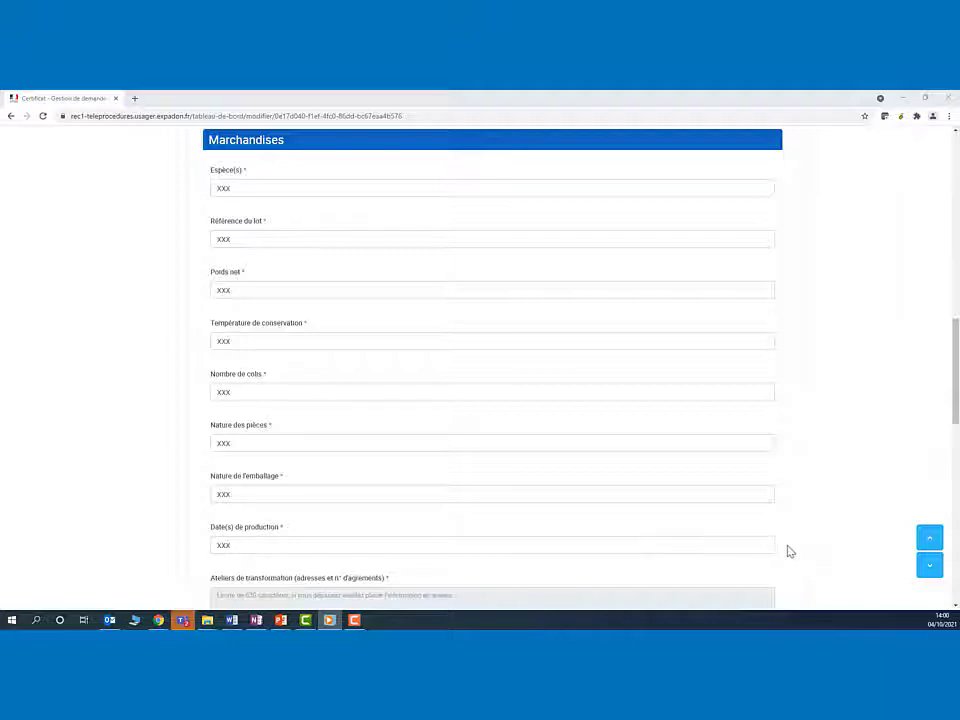
# Step: Strike out the statement about packaging carrying a health mark in the certificate form and save the request
pyautogui.scroll(-5, 786, 551)
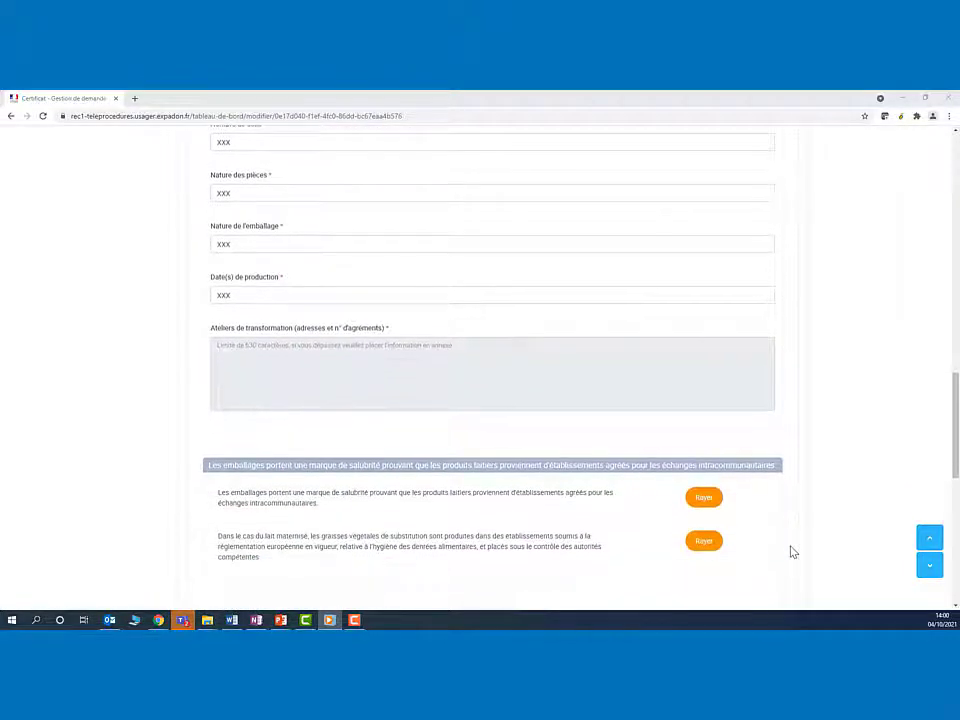
pyautogui.scroll(-2, 790, 551)
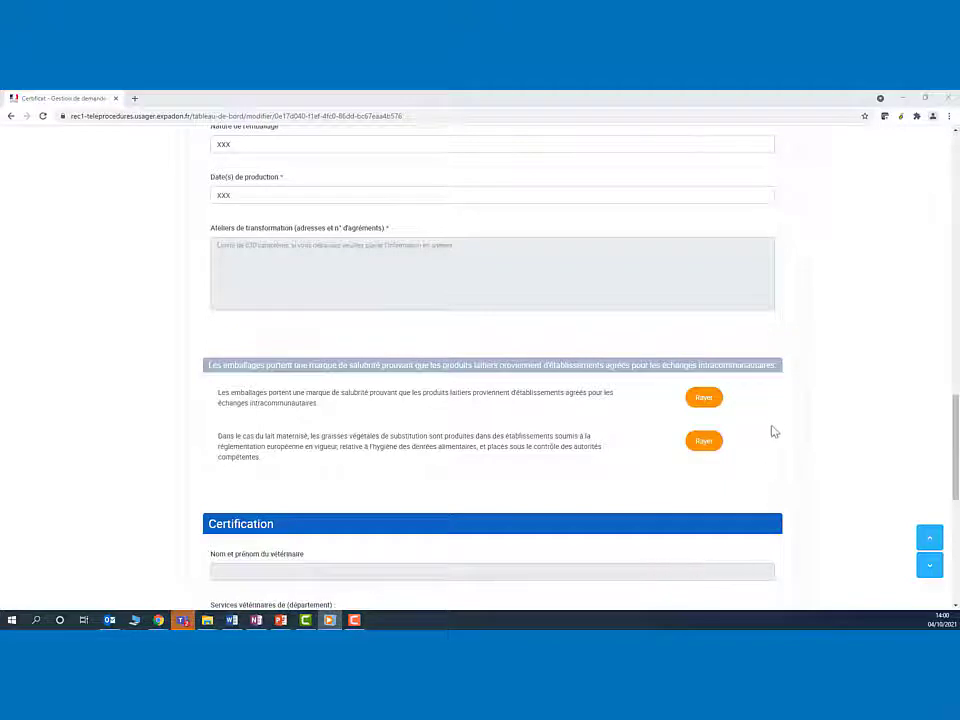
pyautogui.click(705, 398)
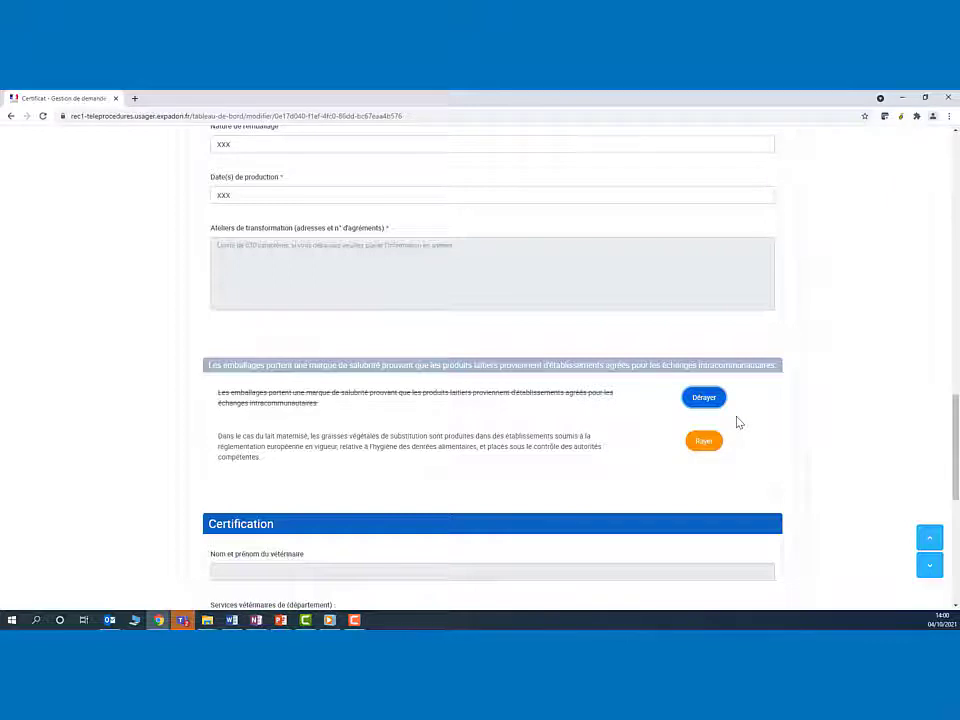
pyautogui.scroll(-2, 737, 422)
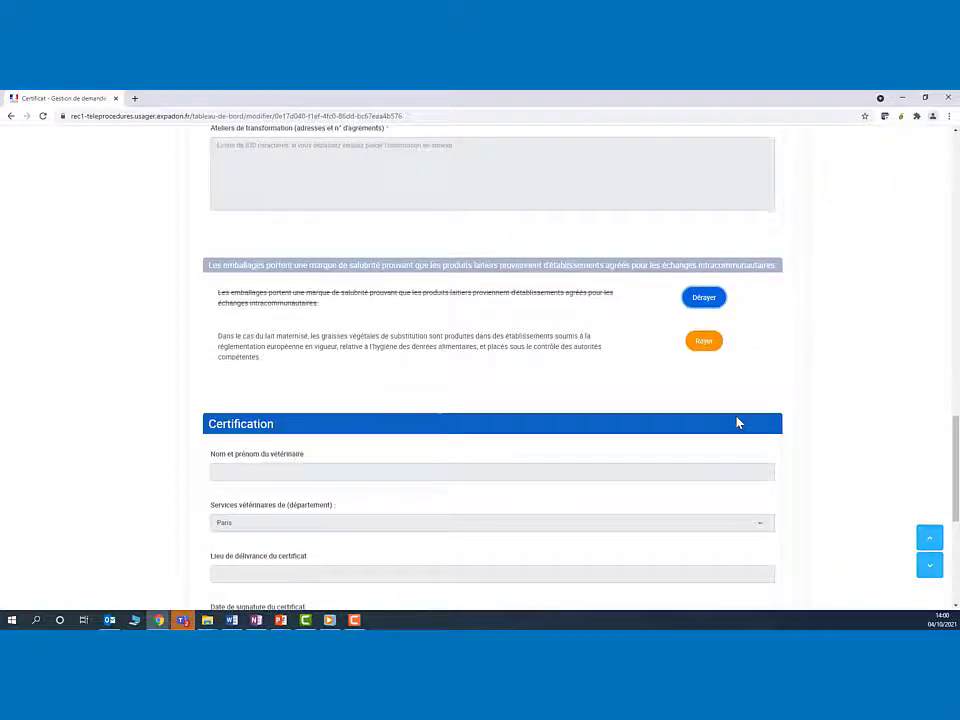
pyautogui.scroll(1, 737, 422)
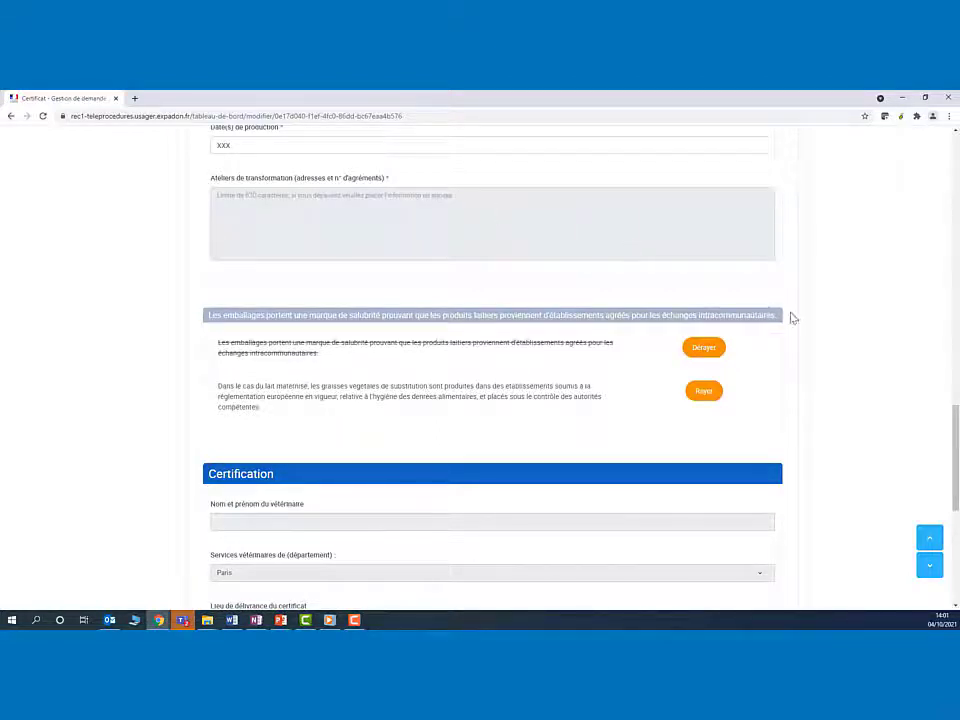
pyautogui.scroll(-1, 812, 330)
pyautogui.scroll(-2, 813, 332)
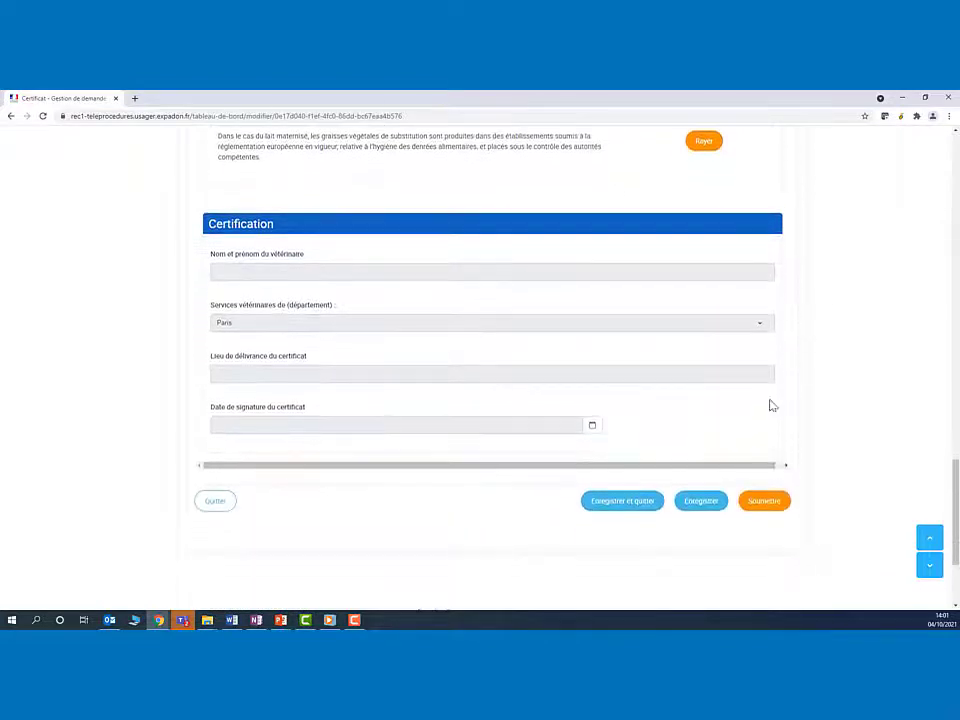
pyautogui.click(704, 503)
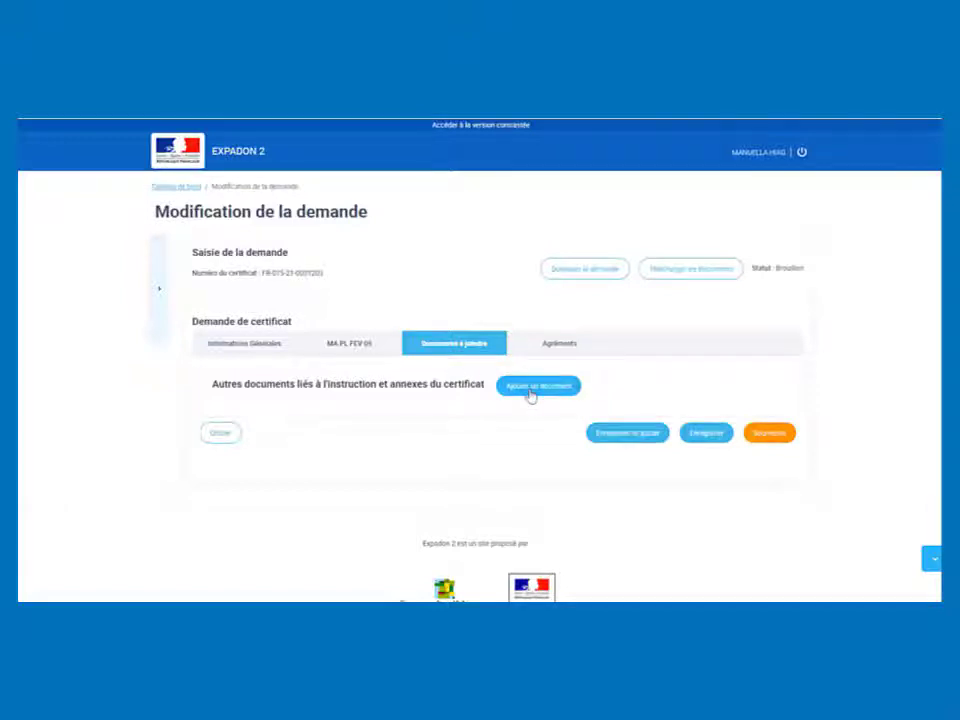
# Step: Select a PDF file from the computer to attach to the certificate request
pyautogui.click(530, 396)
pyautogui.click(482, 205)
pyautogui.click(171, 160)
pyautogui.click(431, 403)
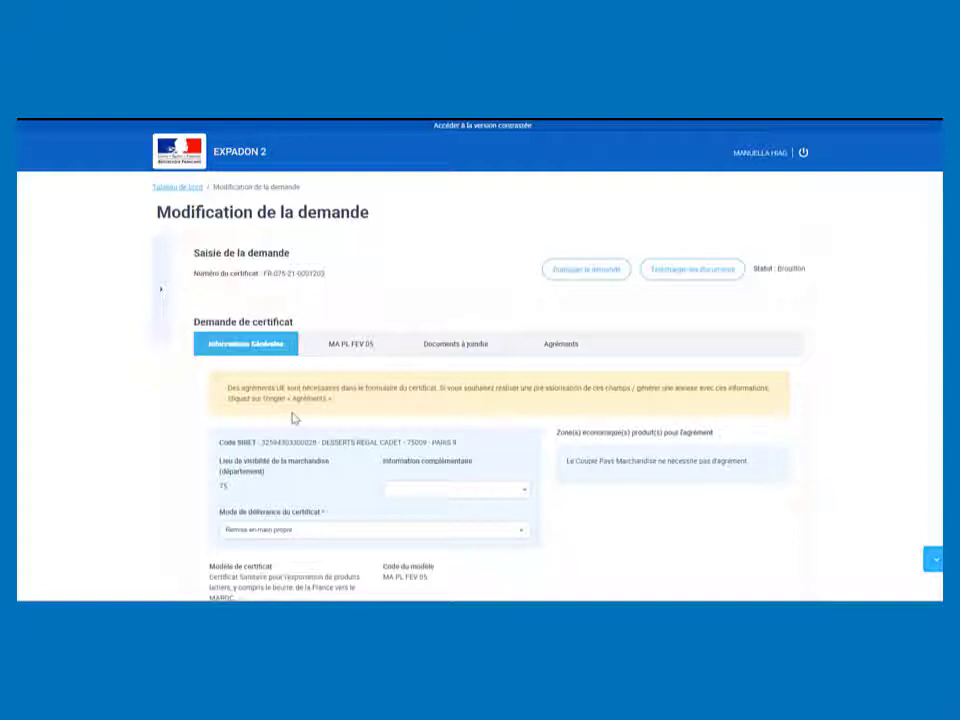
# Step: Add GROUPE LACTALIS to the Transformation approvals by searching its SIRET and using that SIRET in place of an EU approval number
pyautogui.click(560, 350)
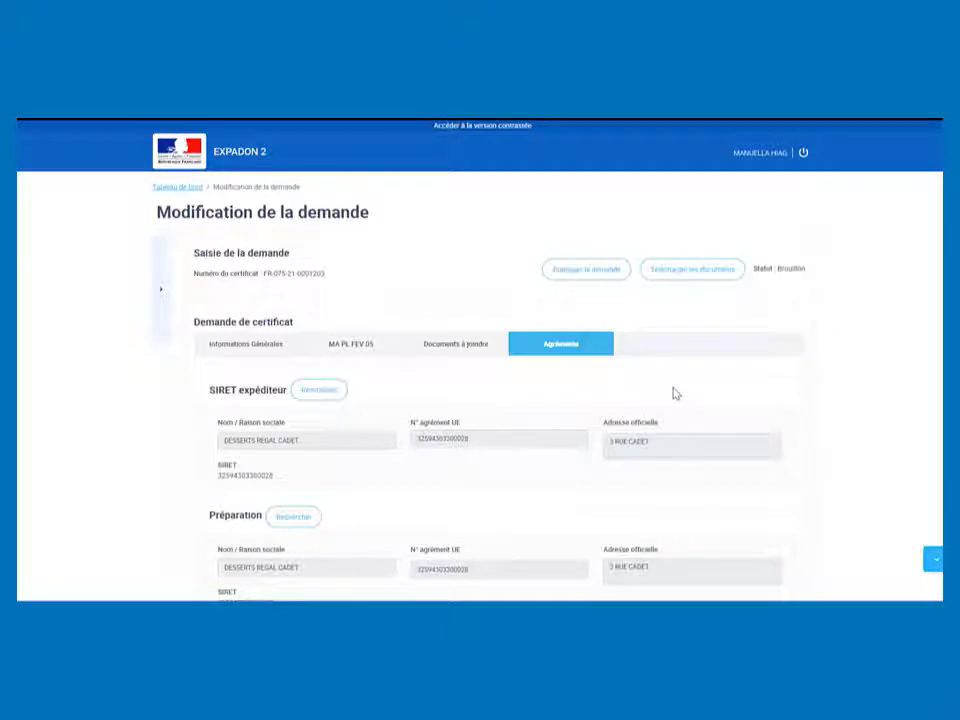
pyautogui.scroll(-5, 675, 393)
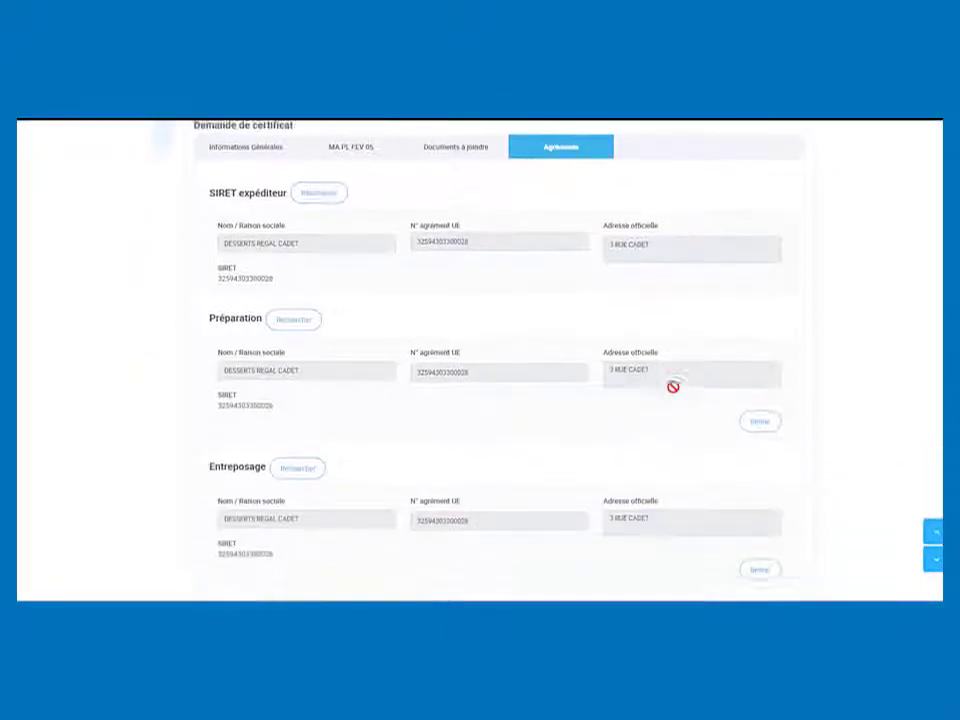
pyautogui.scroll(-5, 673, 386)
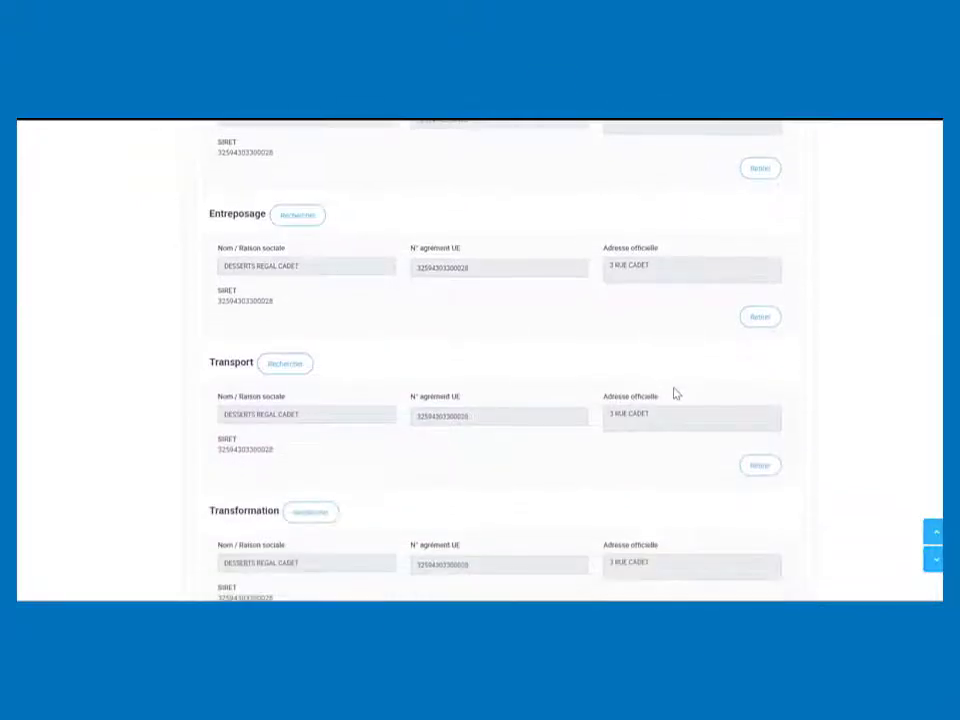
pyautogui.scroll(-1, 677, 393)
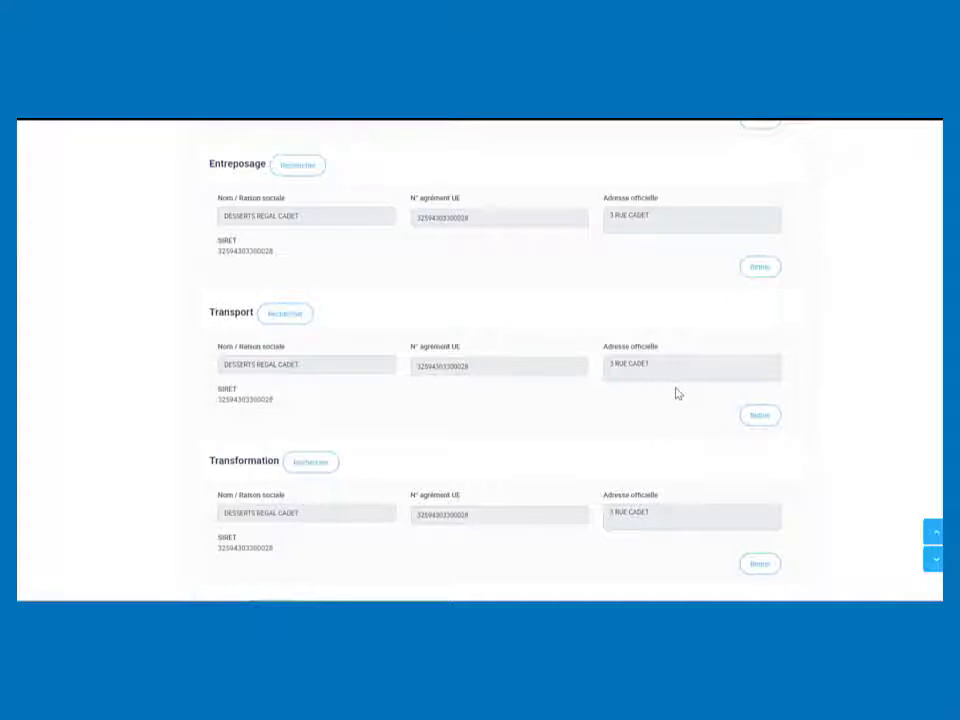
pyautogui.scroll(-2, 677, 393)
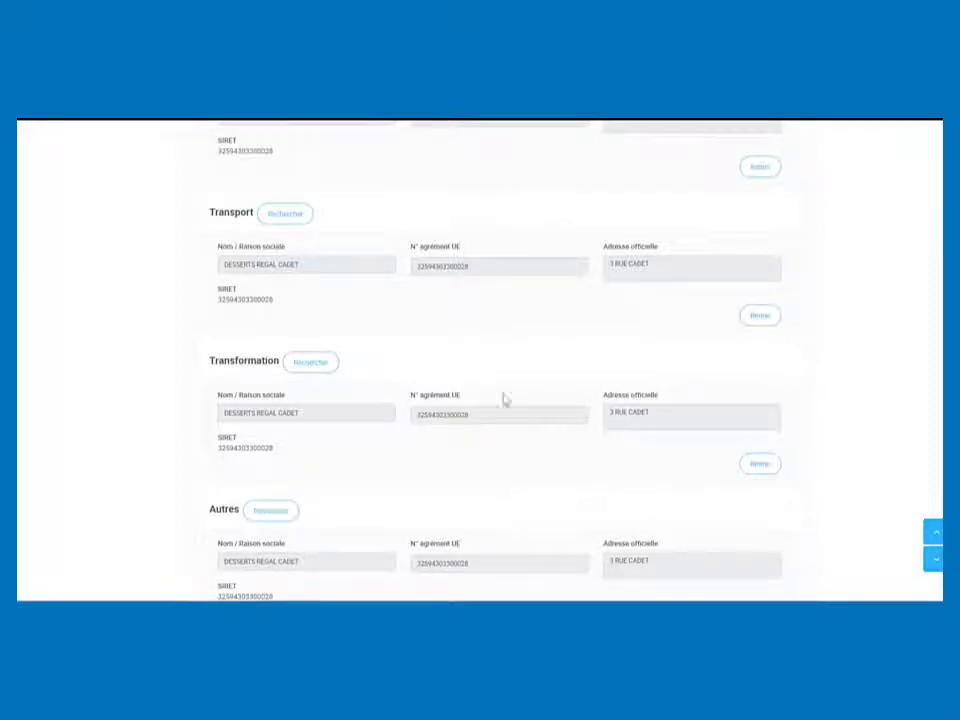
pyautogui.click(318, 370)
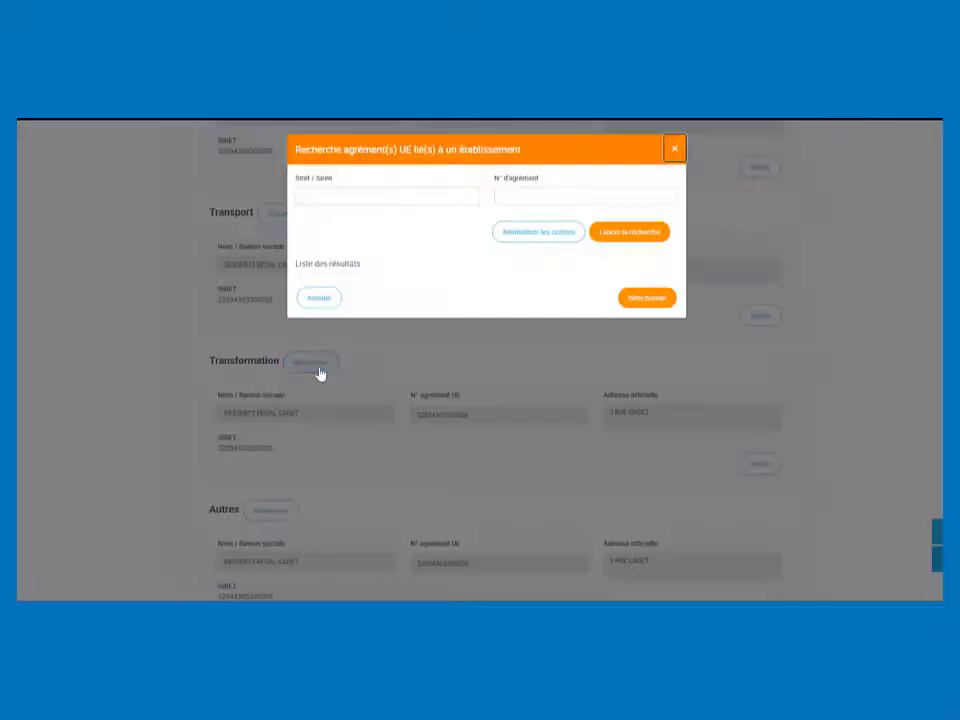
pyautogui.click(330, 199)
pyautogui.click(330, 216)
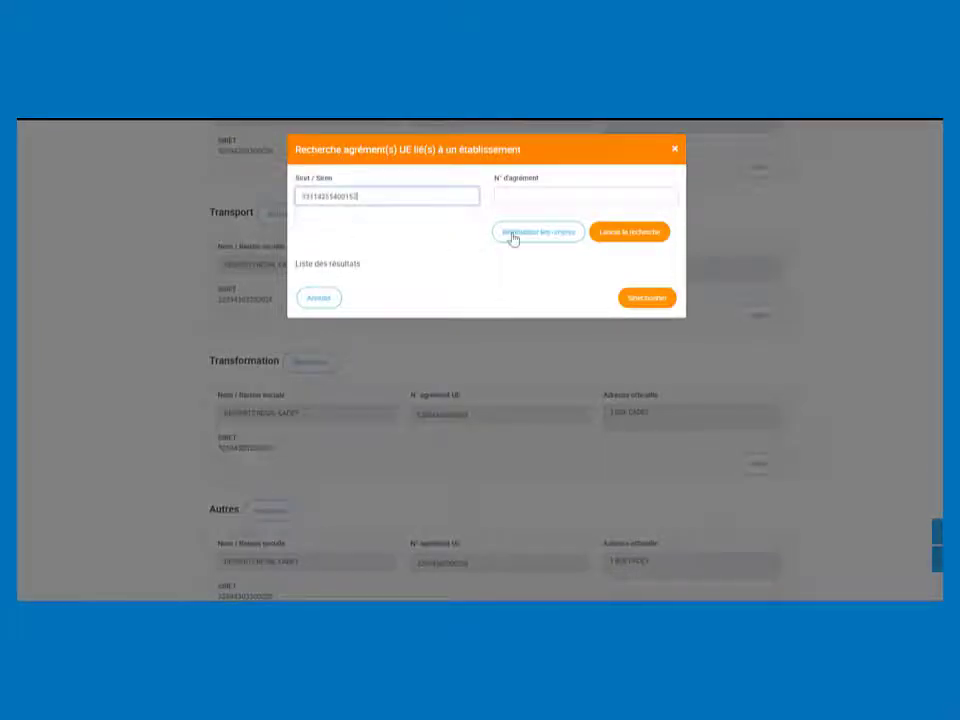
pyautogui.click(630, 240)
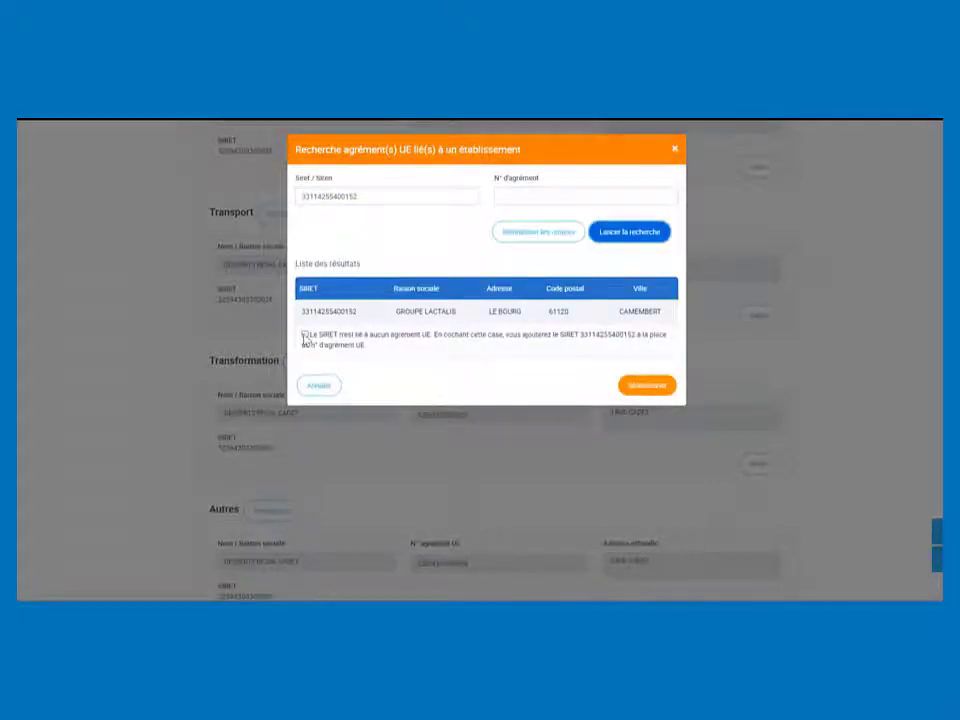
pyautogui.click(305, 336)
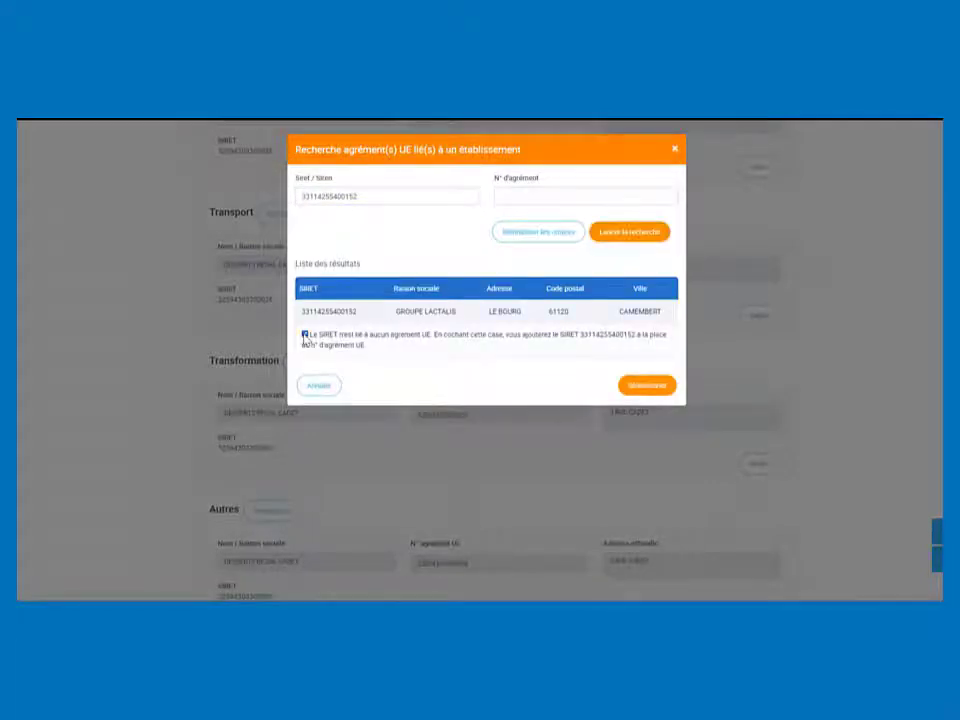
pyautogui.click(646, 388)
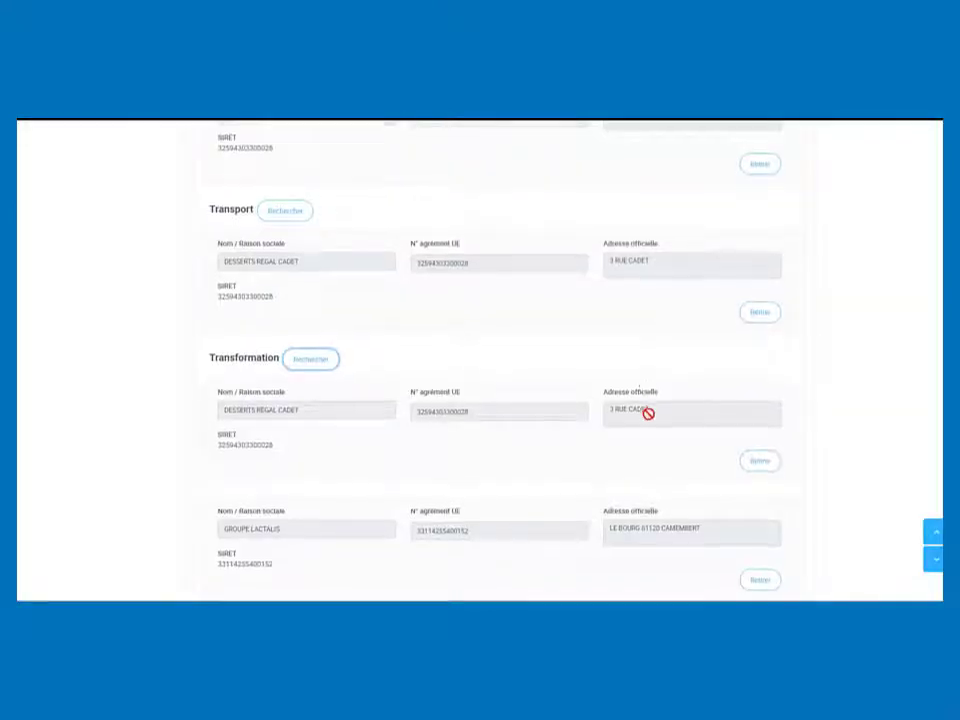
# Step: Pre-fill the certificate with the listed approvals and return to the MA PL FEV 05 form
pyautogui.scroll(-1, 647, 410)
pyautogui.scroll(-1, 648, 413)
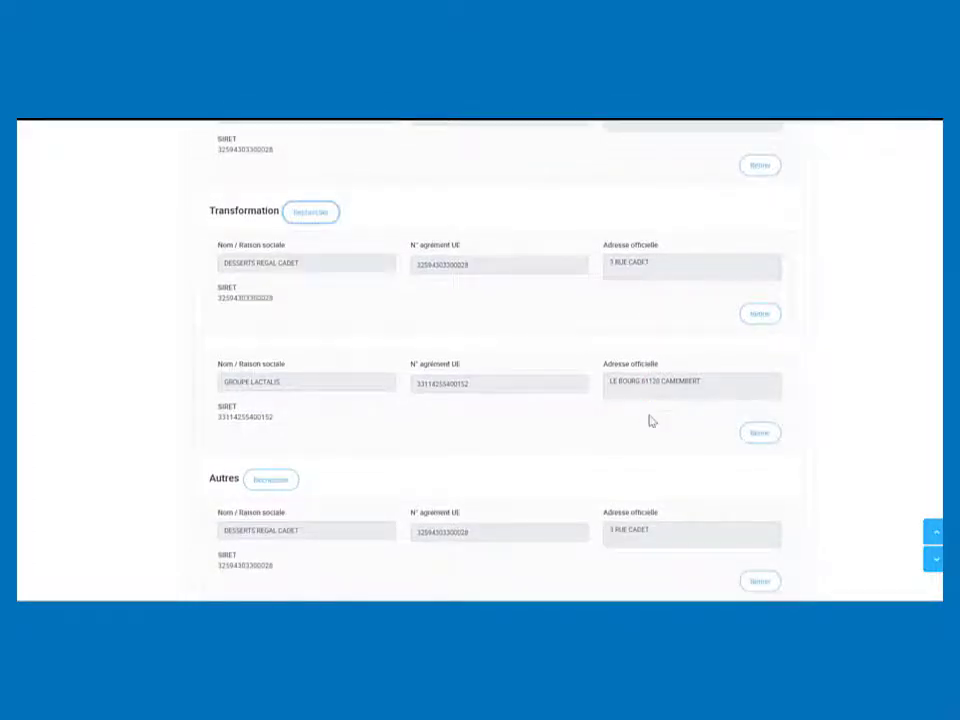
pyautogui.scroll(-3, 655, 421)
pyautogui.click(672, 478)
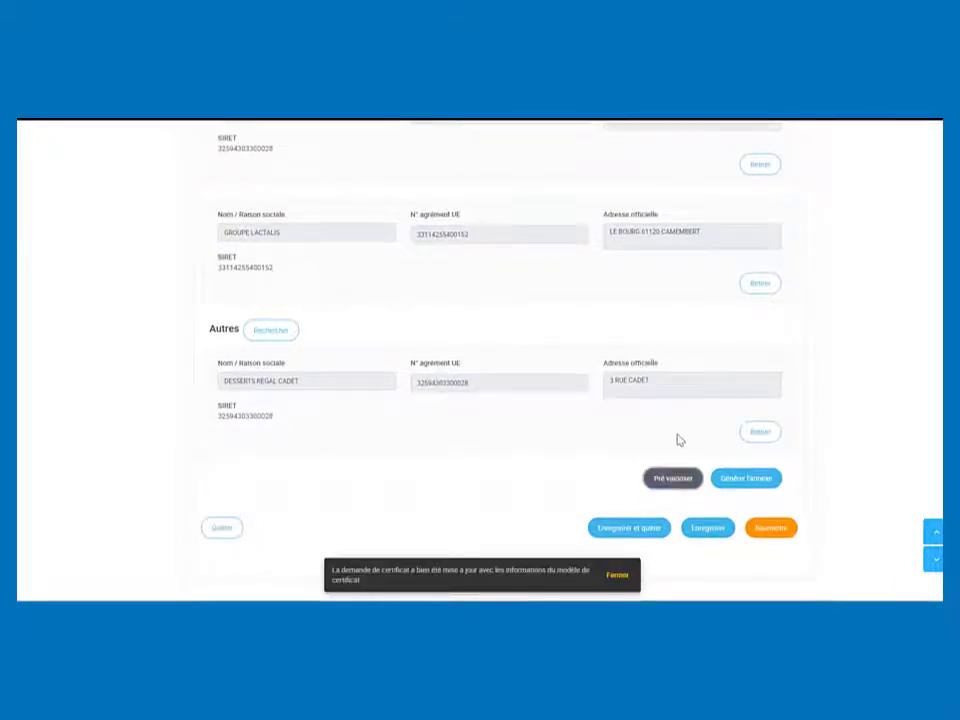
pyautogui.scroll(15, 666, 422)
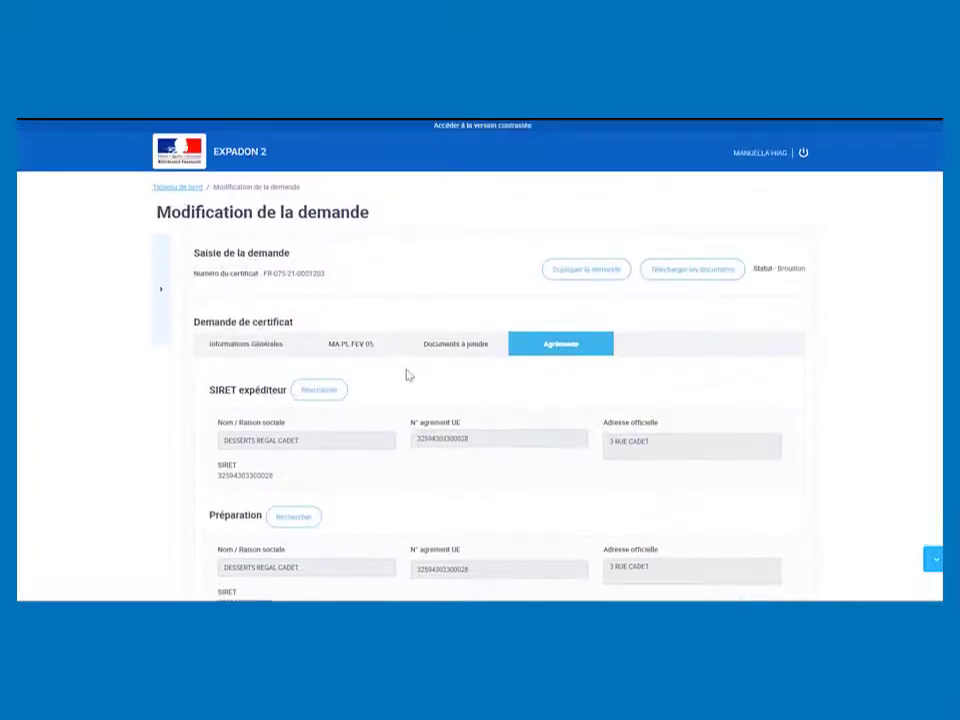
pyautogui.click(358, 348)
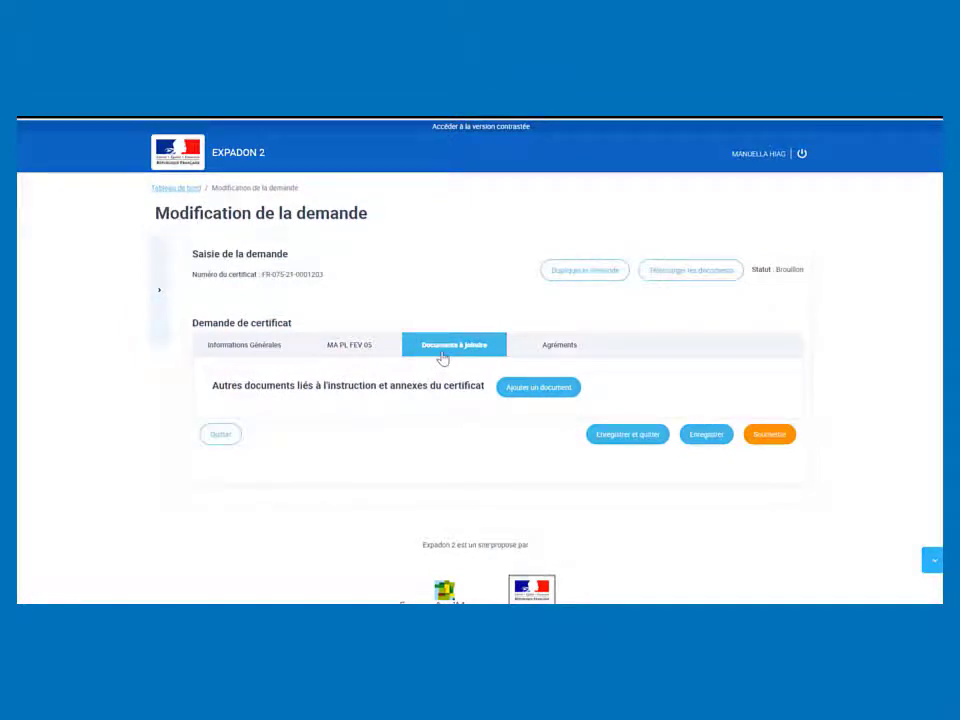
# Step: Start adding a document linked to the instruction and choose the PDF file Document Export
pyautogui.click(530, 397)
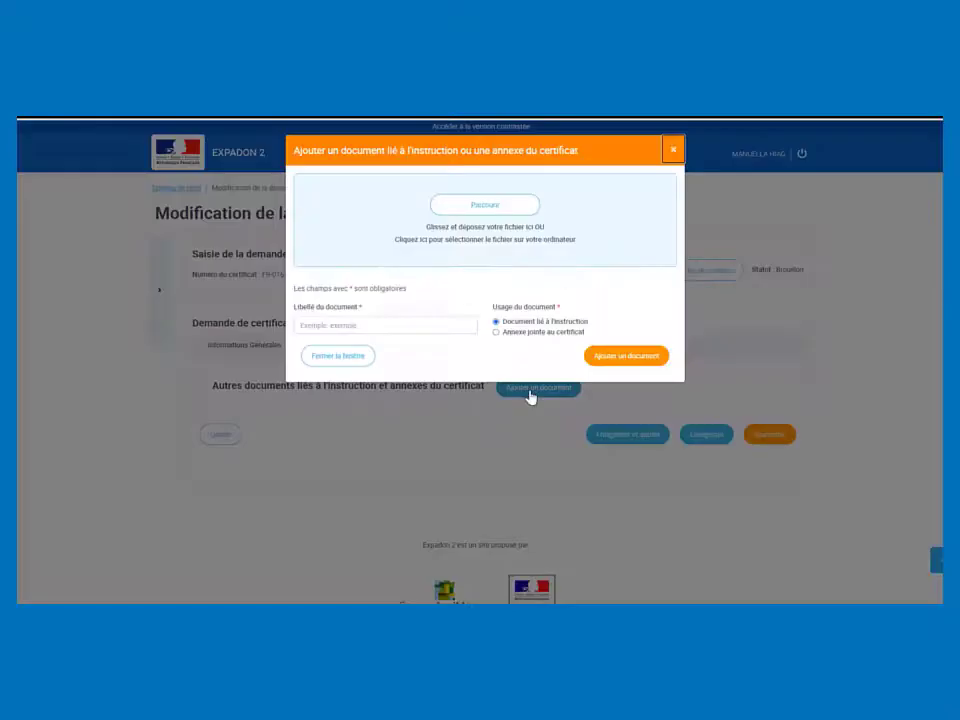
pyautogui.click(479, 207)
pyautogui.click(171, 160)
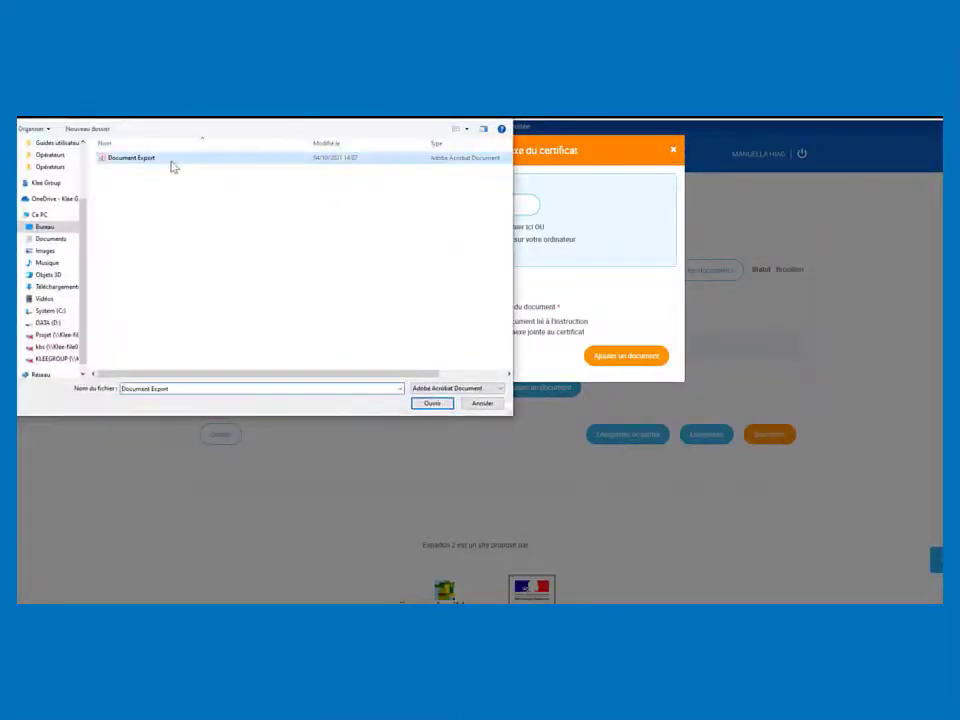
pyautogui.click(431, 404)
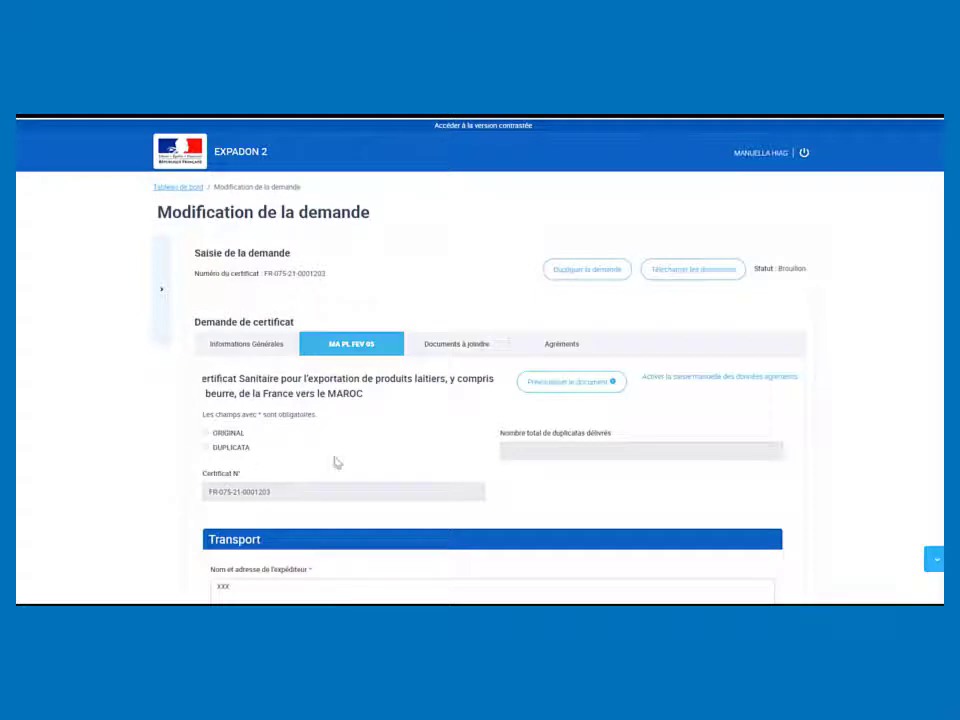
# Step: Download the request's certificates, attestations and annex files, and open the downloaded archive
pyautogui.click(683, 280)
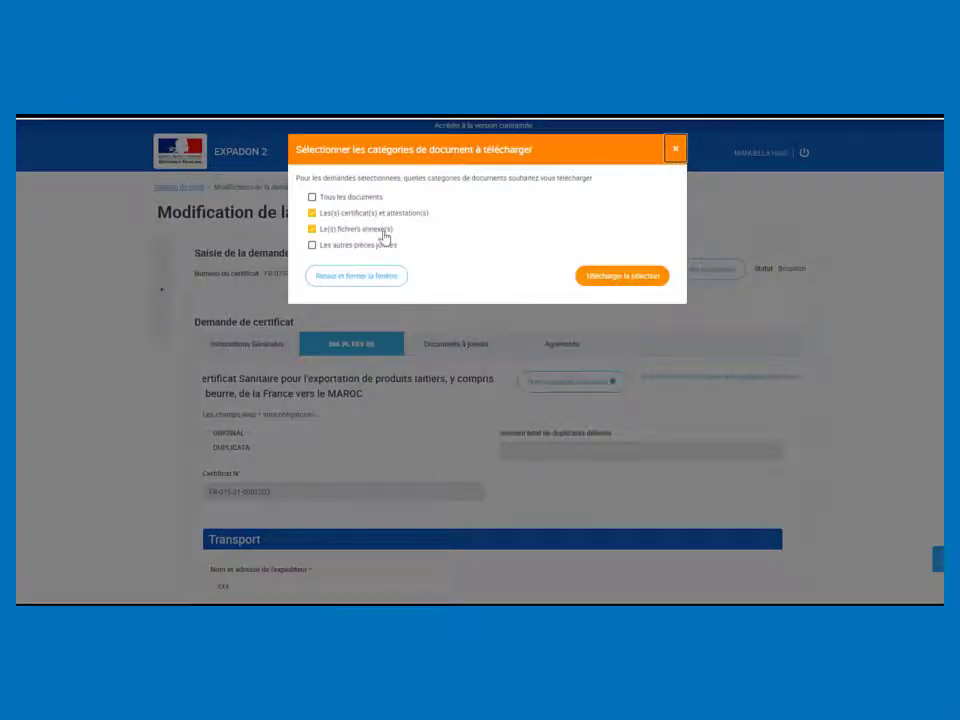
pyautogui.click(603, 283)
pyautogui.click(74, 592)
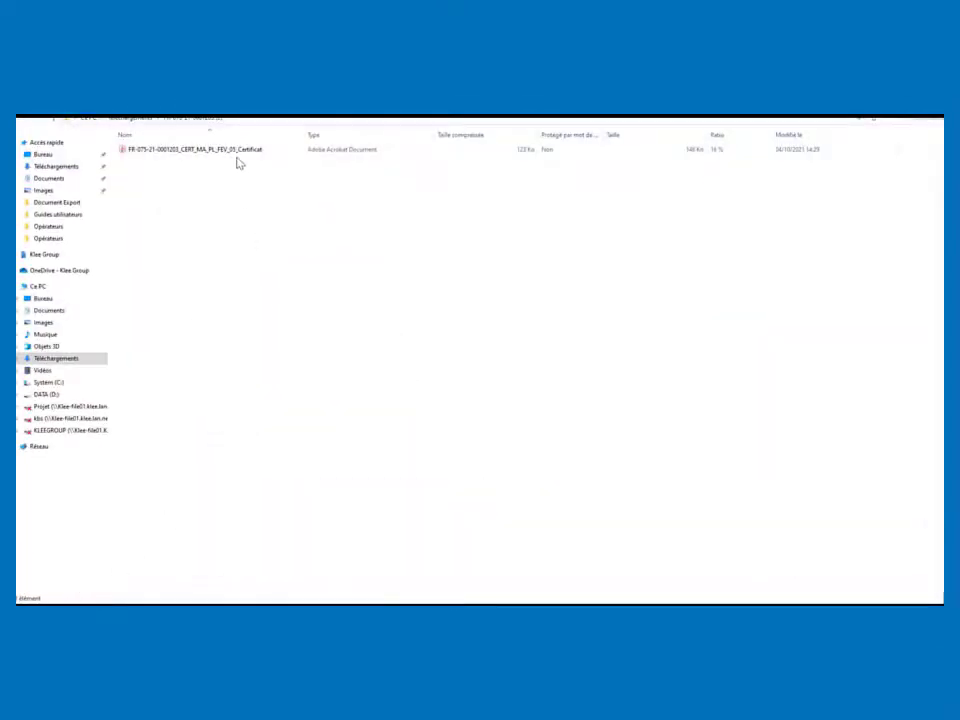
# Step: Open the MA PL FEV 05 certificate PDF and examine its filled-in goods and transformation workshop details
pyautogui.doubleClick(242, 152)
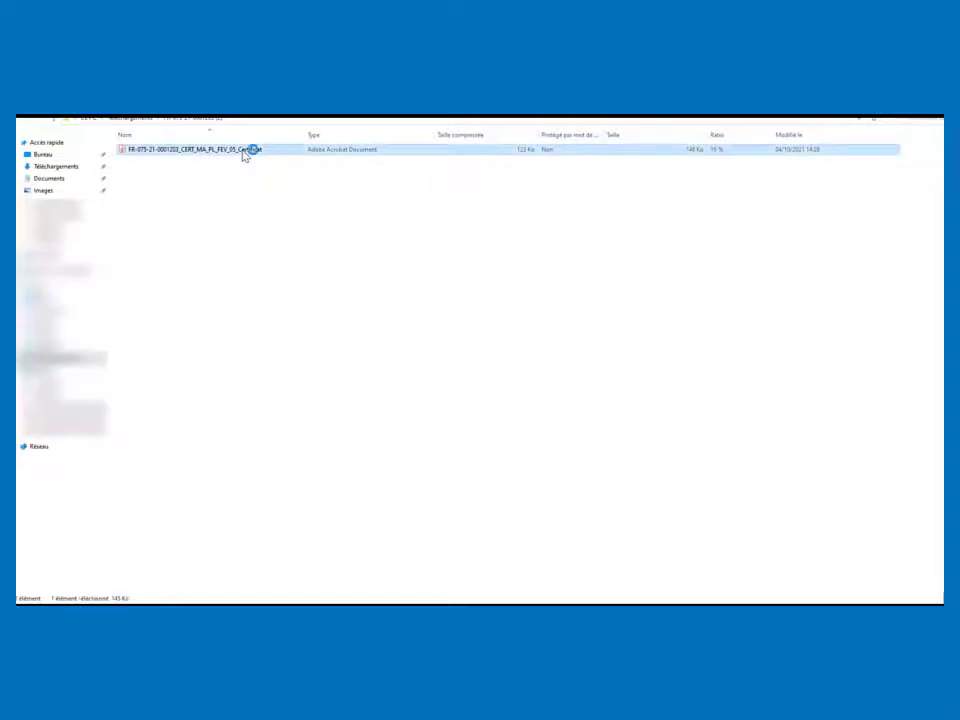
pyautogui.scroll(-2, 668, 340)
pyautogui.scroll(-8, 668, 340)
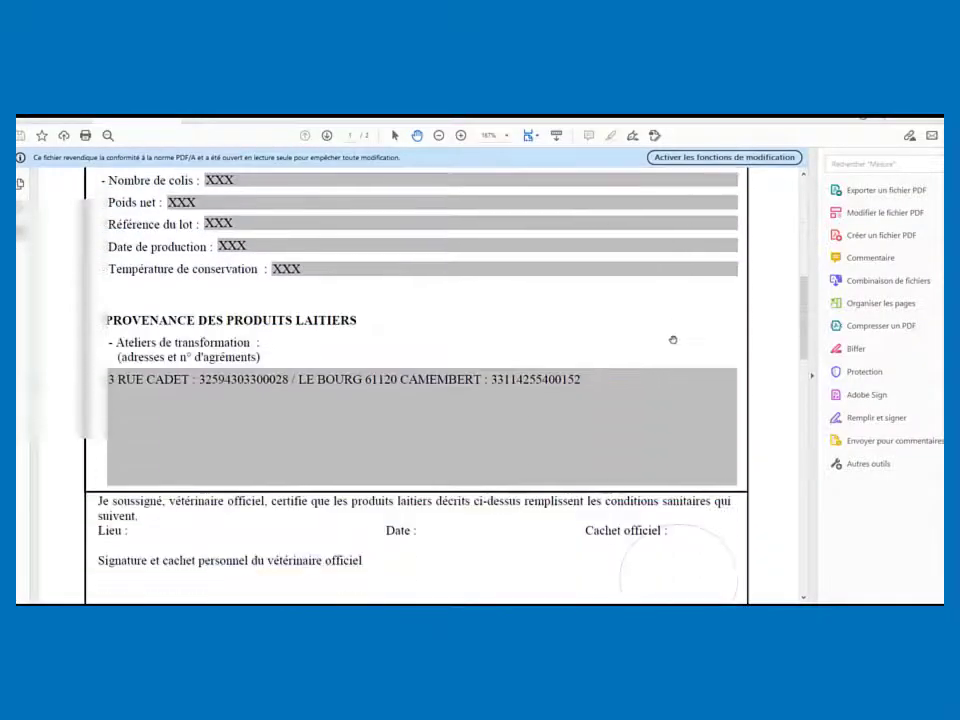
pyautogui.scroll(-9, 673, 340)
pyautogui.scroll(-12, 673, 343)
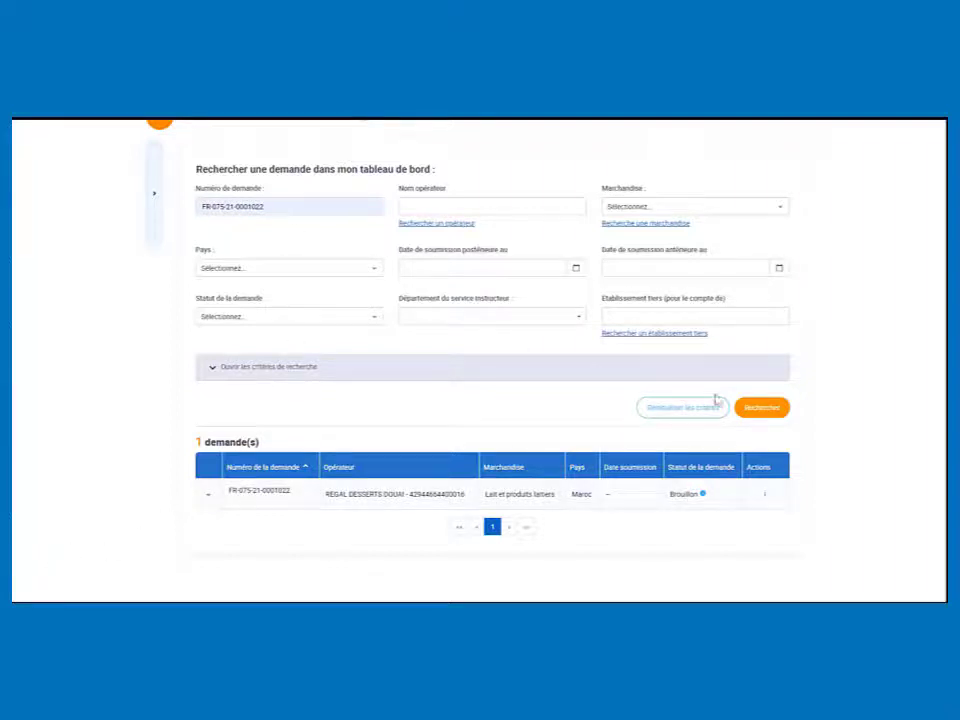
# Step: Duplicate the draft Morocco dairy products request from the dashboard search results, with its attachments included
pyautogui.click(766, 496)
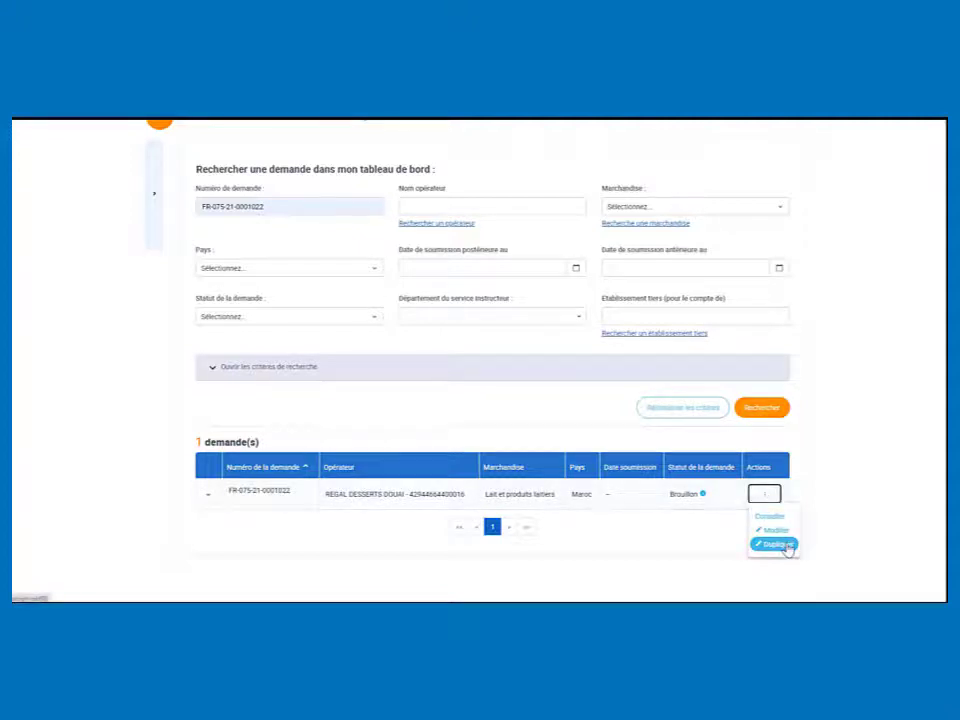
pyautogui.click(785, 544)
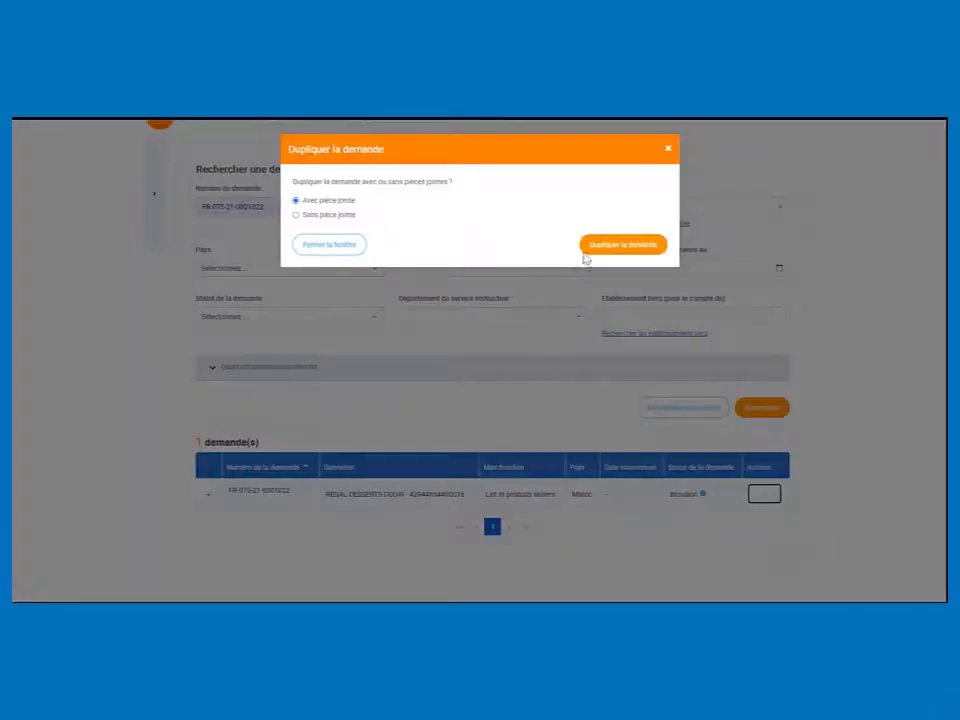
pyautogui.click(613, 254)
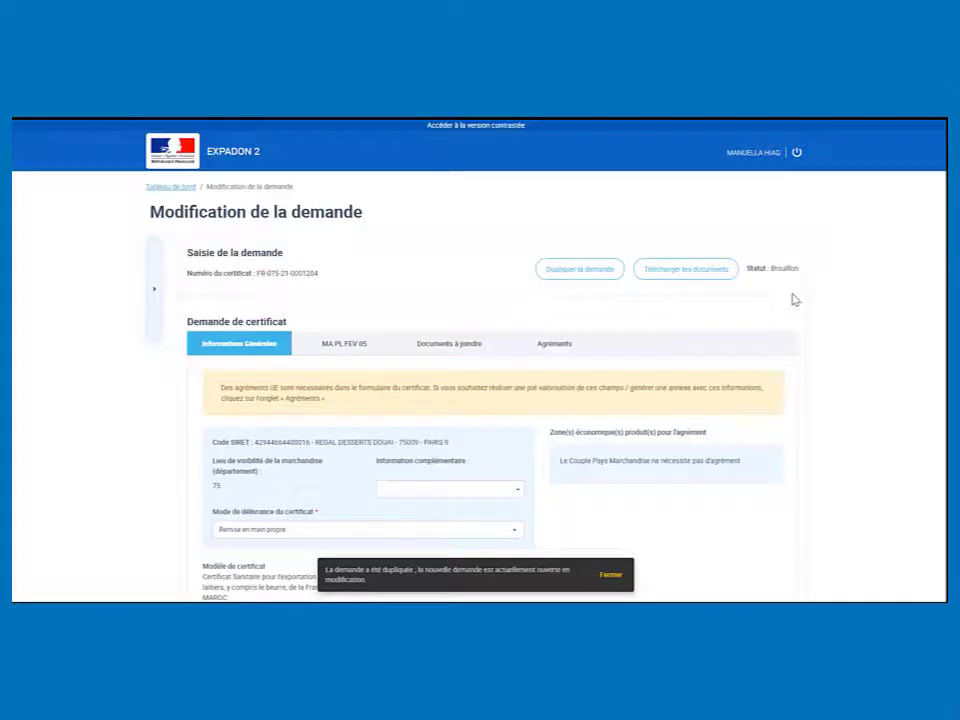
# Step: Review the duplicated request's general information, MA PL FEV 05 form and documents to attach
pyautogui.scroll(-2, 800, 347)
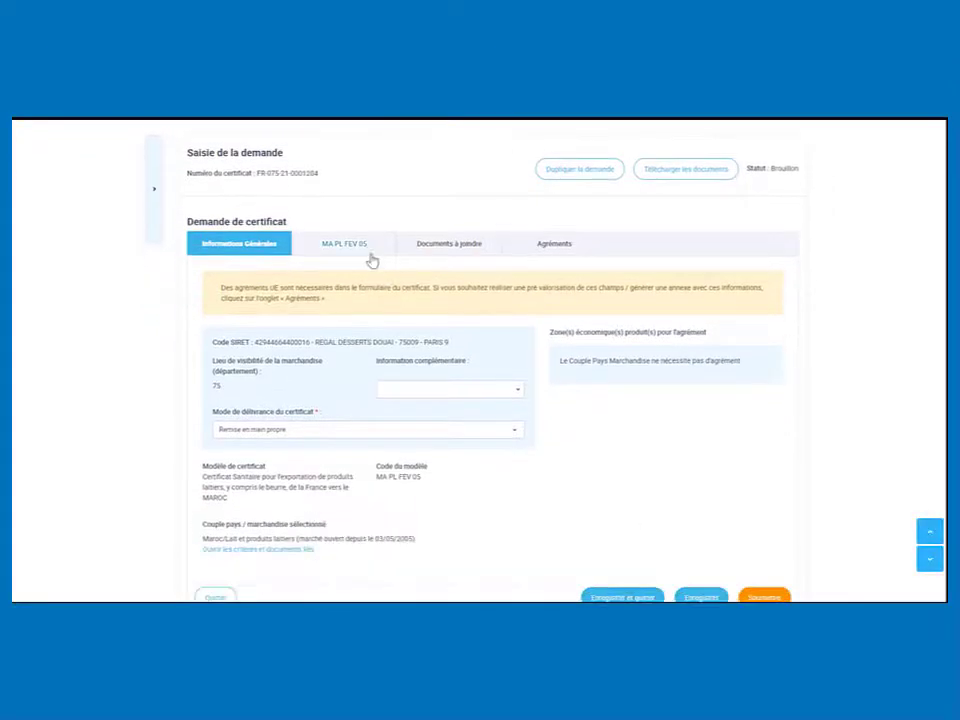
pyautogui.click(371, 258)
pyautogui.scroll(-1, 477, 221)
pyautogui.click(472, 202)
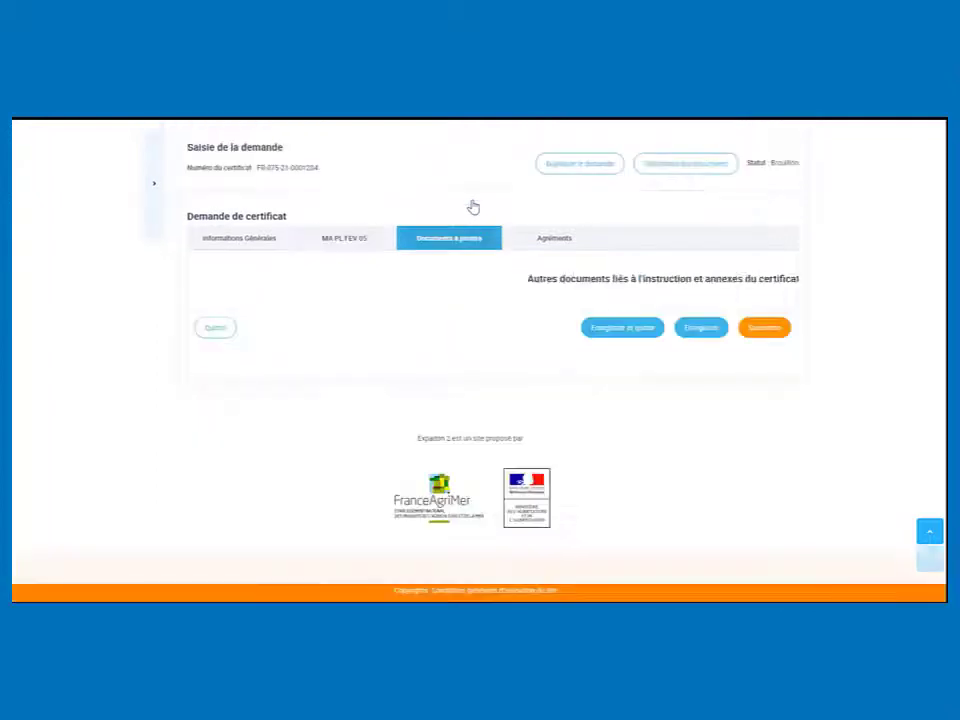
pyautogui.click(350, 247)
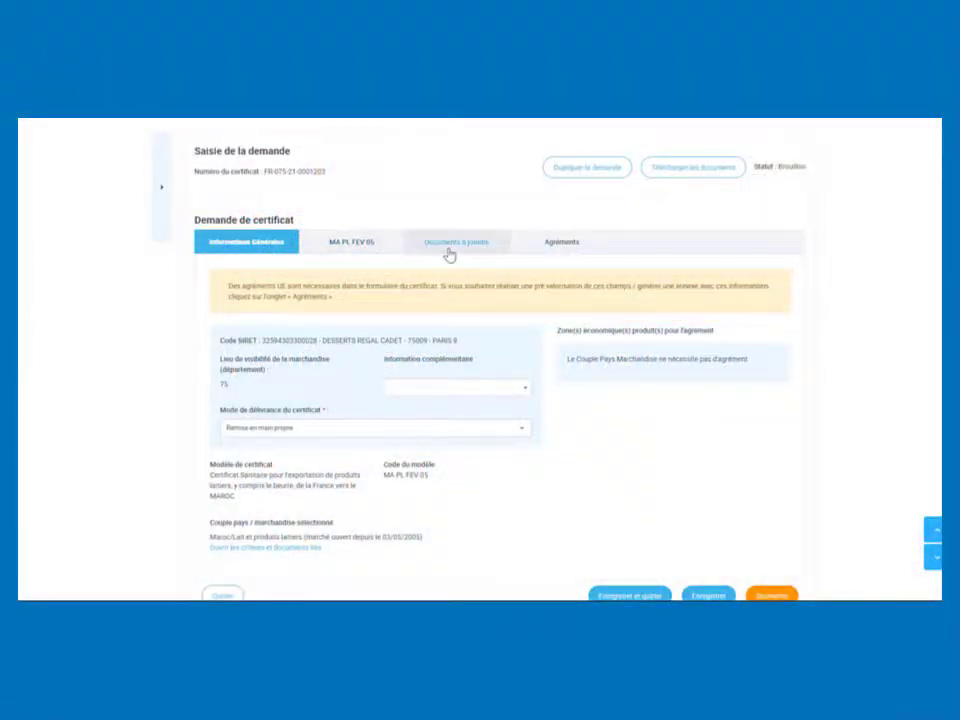
# Step: Check the documents and general information of the DESSERTS REGAL CADET draft request and submit it to the administration
pyautogui.click(449, 255)
pyautogui.click(283, 257)
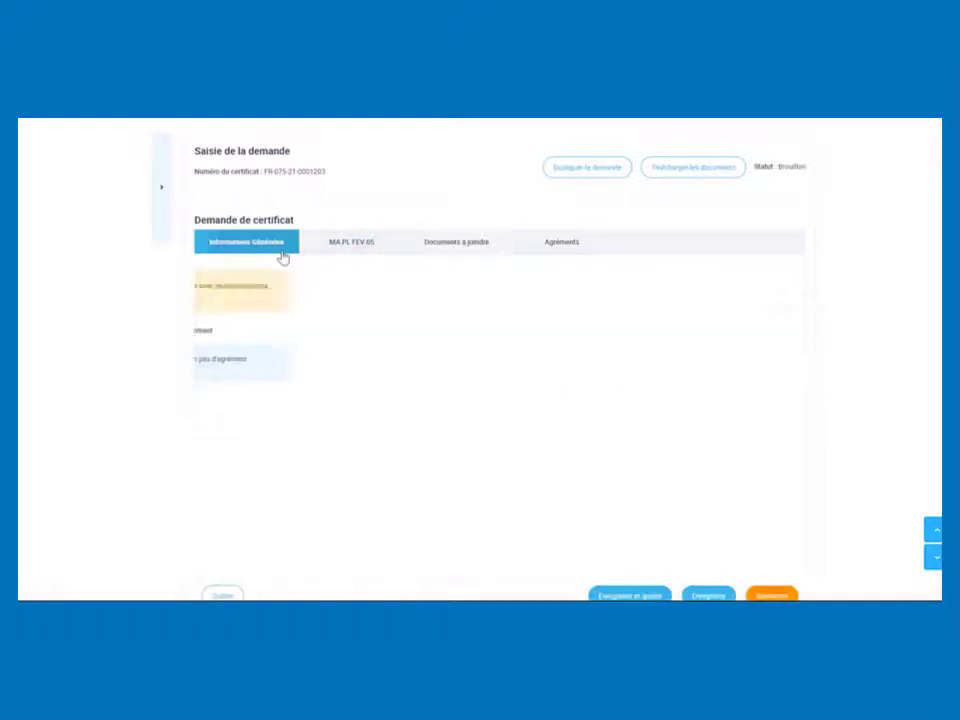
pyautogui.scroll(-2, 677, 499)
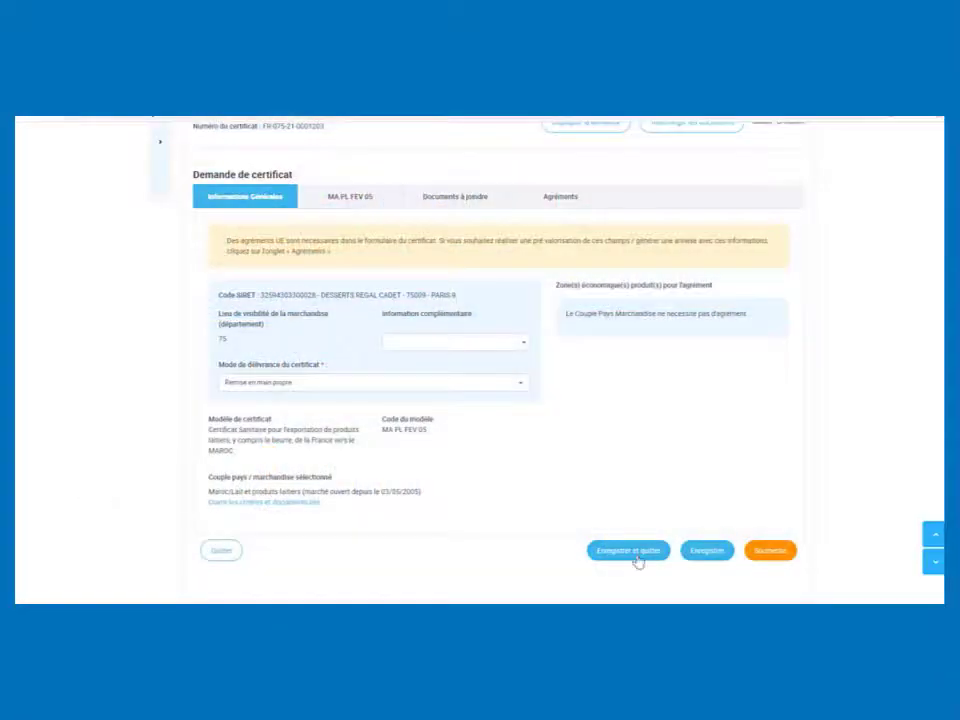
pyautogui.click(758, 558)
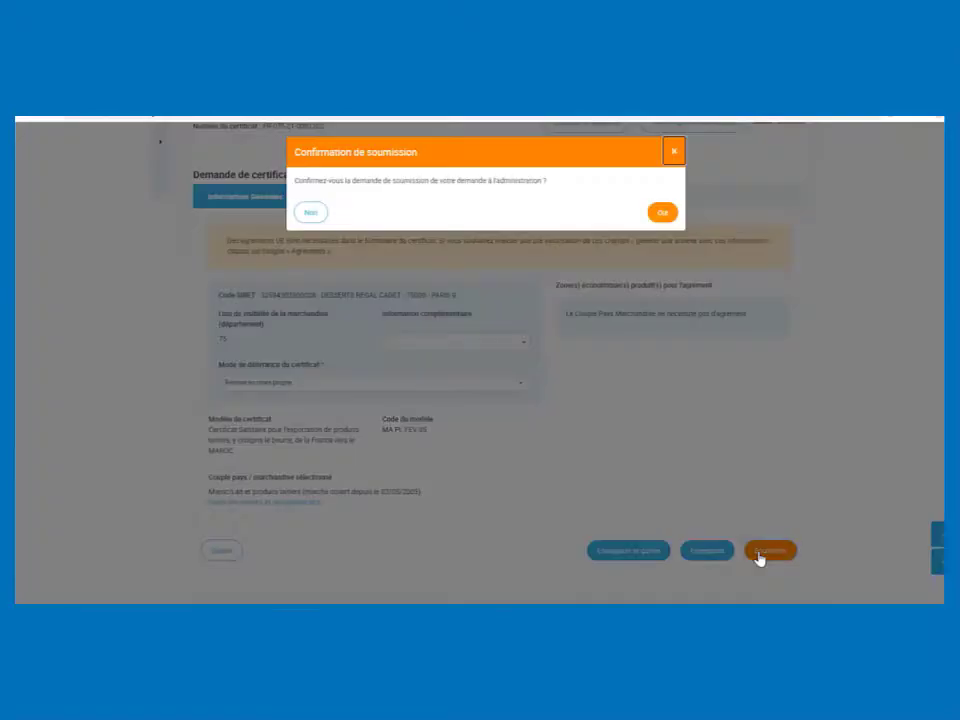
pyautogui.click(661, 215)
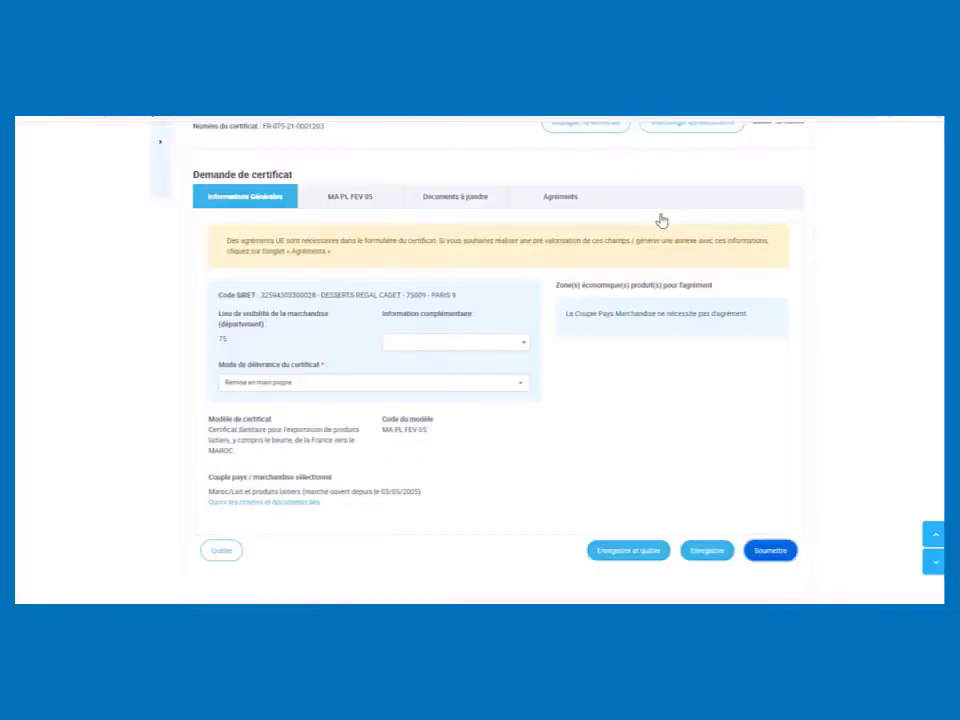